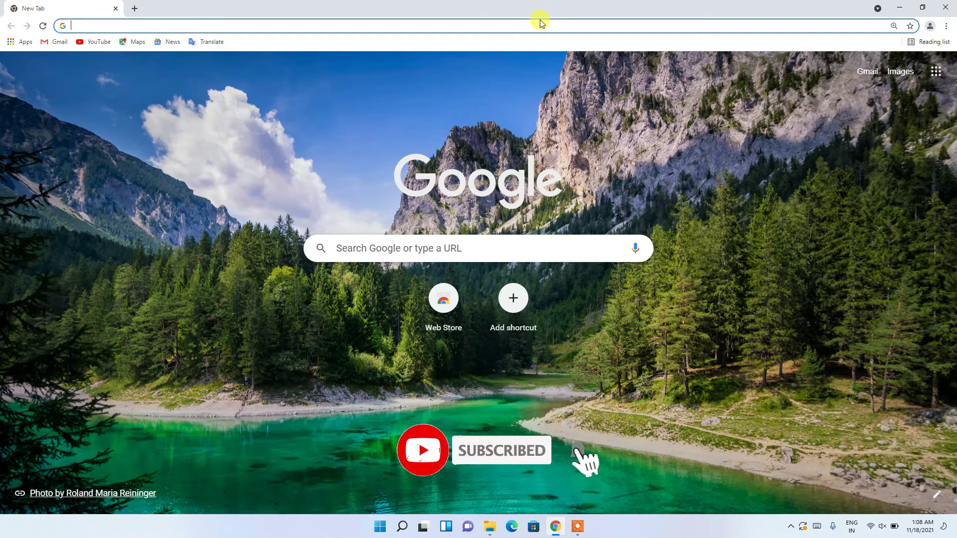
Search Google for 'openshot video editor download' and open the official OpenShot download result.
text(opens)
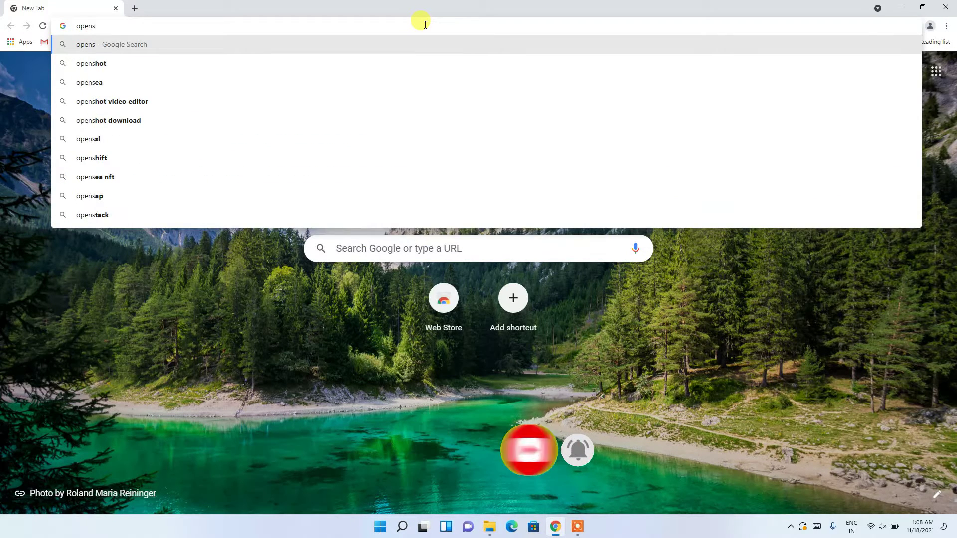
key(Down)
key(Down)
key(Down)
key(Right)
key(Down)
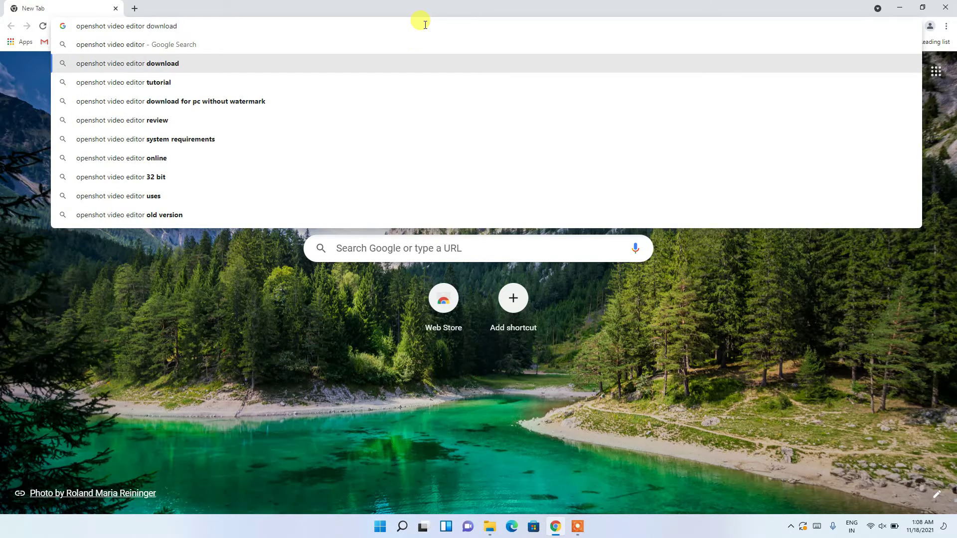
key(Return)
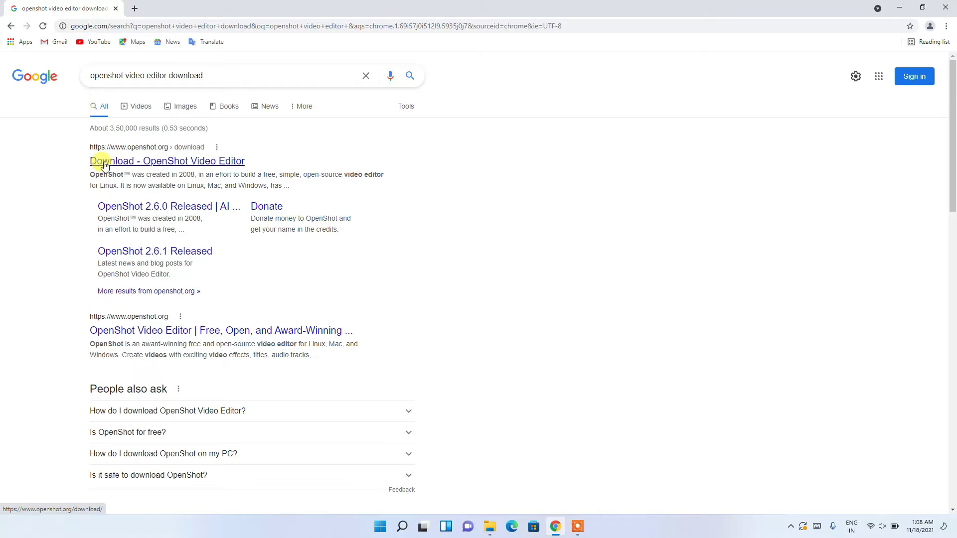
click(161, 168)
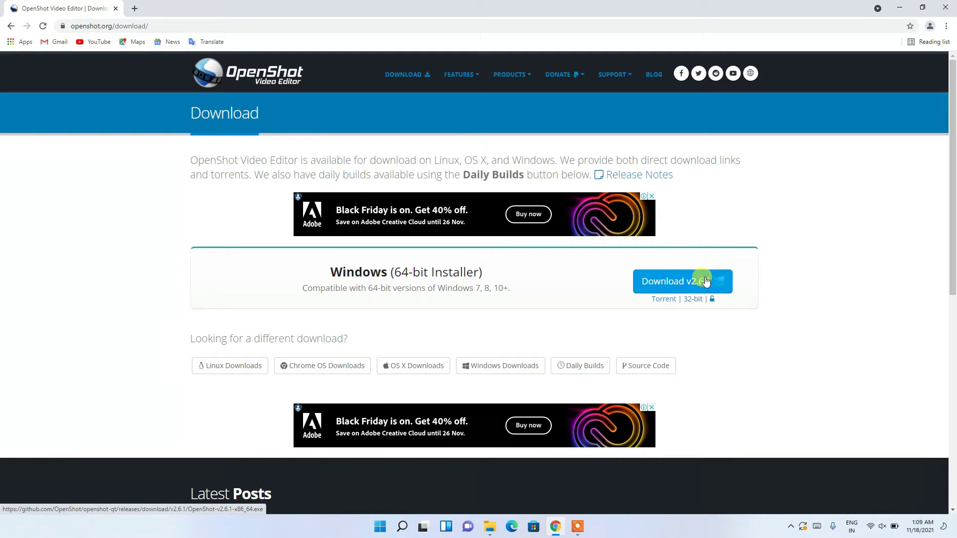
Download the Windows 64-bit OpenShot v2.6.1 installer from openshot.org.
click(672, 281)
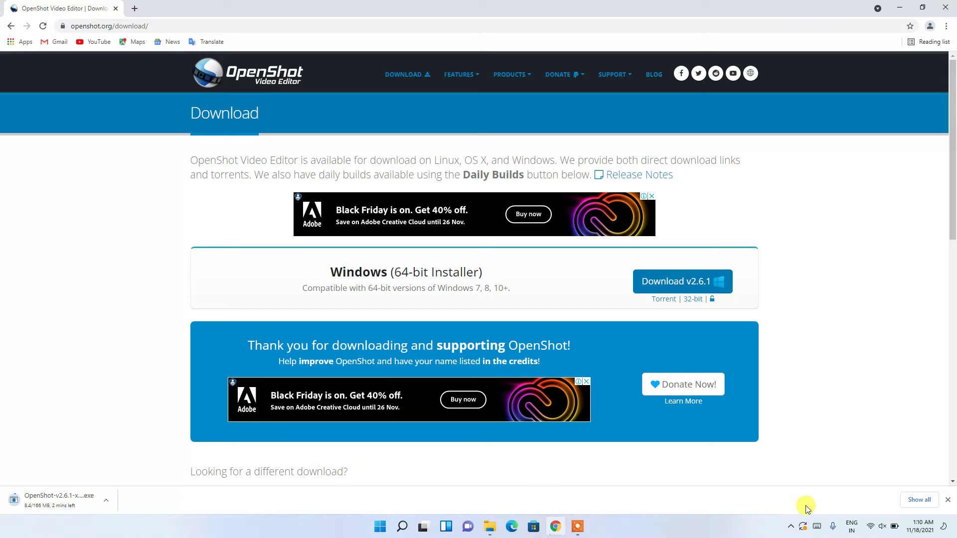
Pause, cancel and remove the OpenShot installer download, then minimize Chrome to the desktop.
click(916, 500)
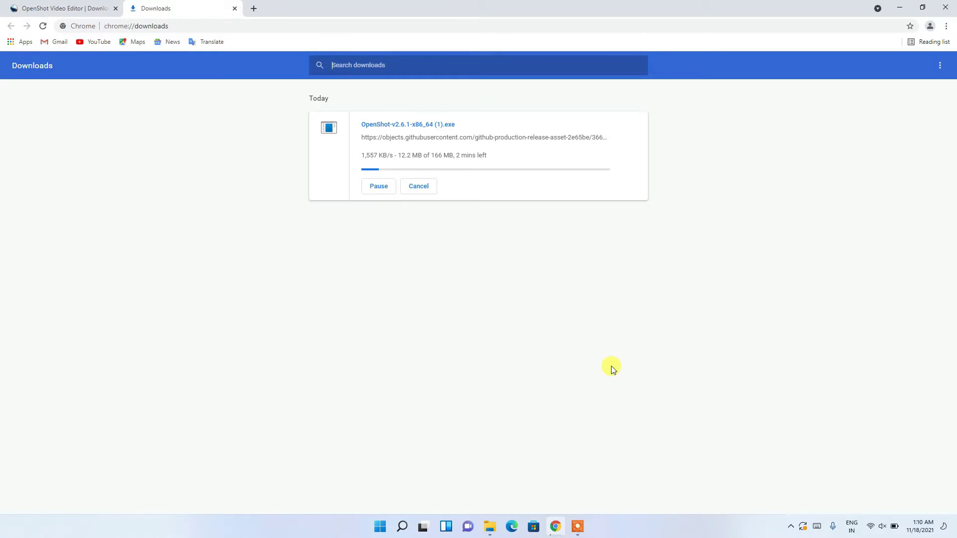
click(378, 187)
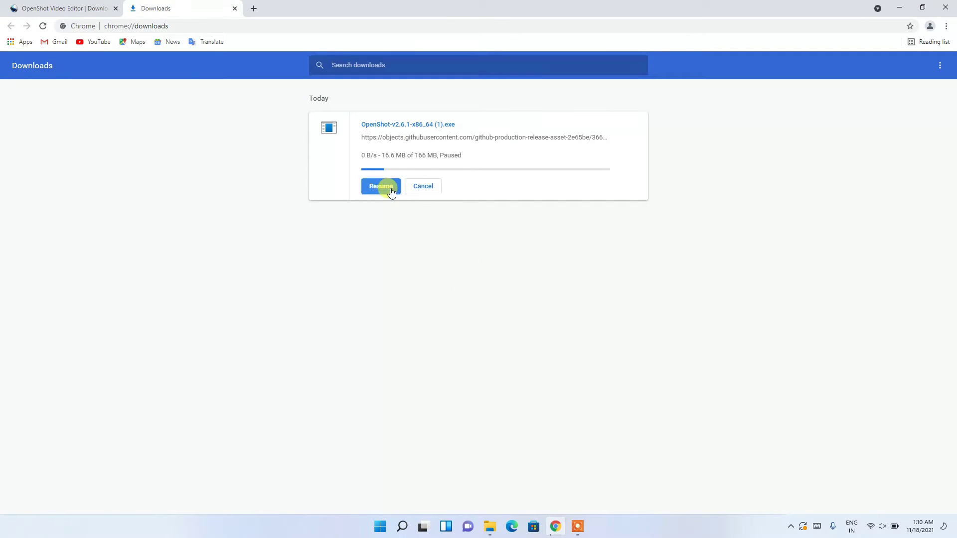
click(432, 191)
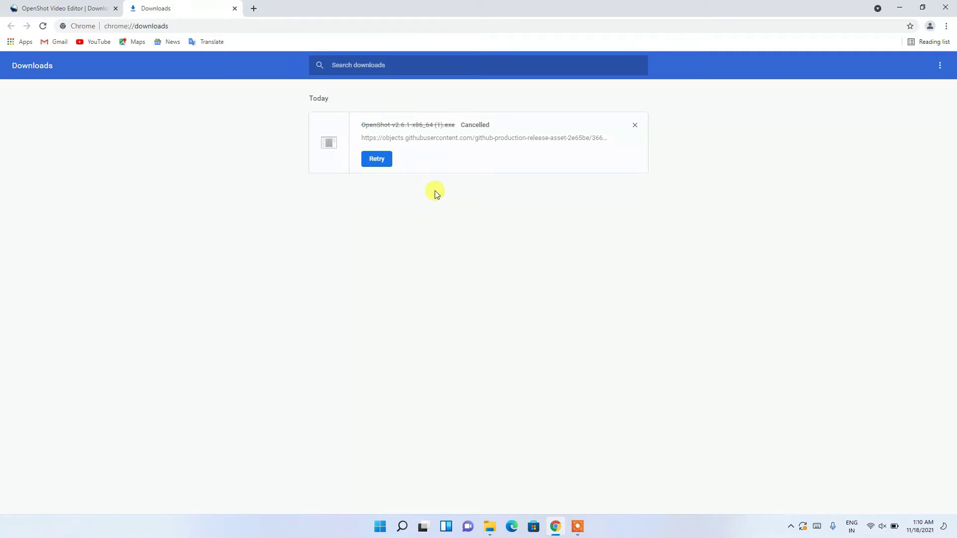
click(635, 125)
click(896, 6)
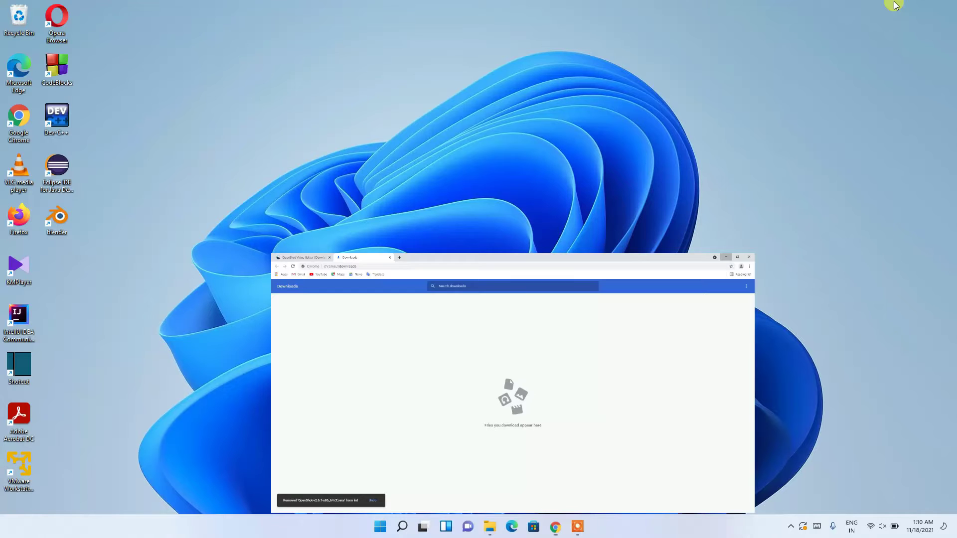
Run the OpenShot-v2.6.1-x86_64 installer from the Downloads > Software folder.
click(490, 526)
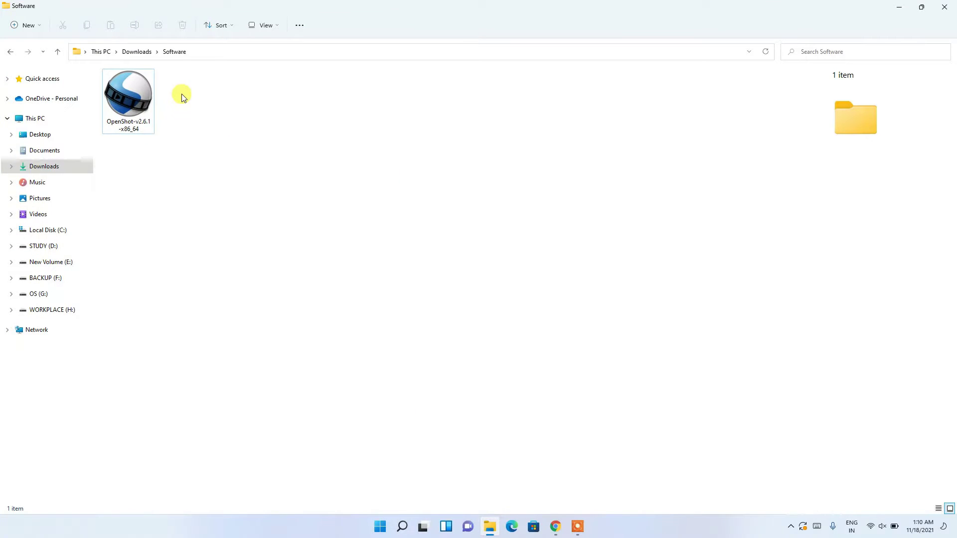
click(150, 102)
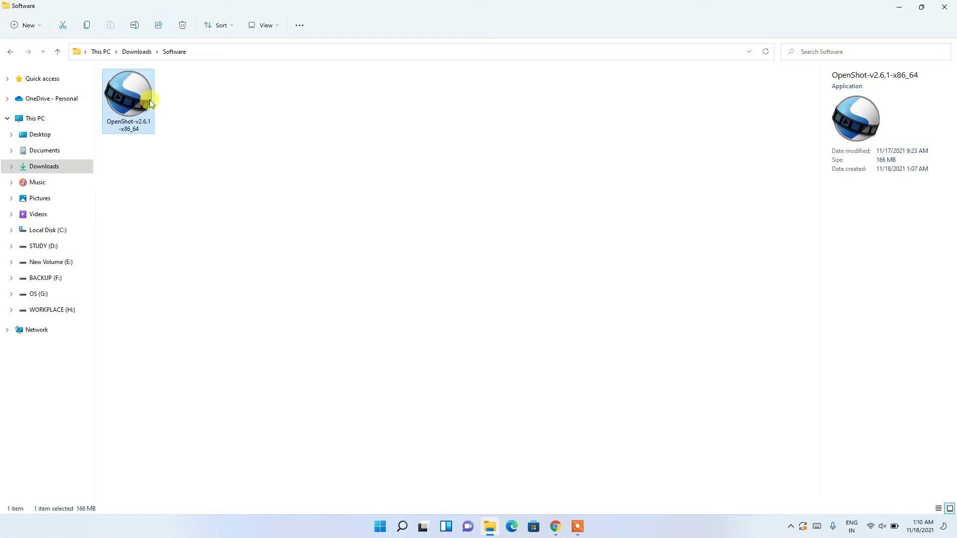
double_click(128, 100)
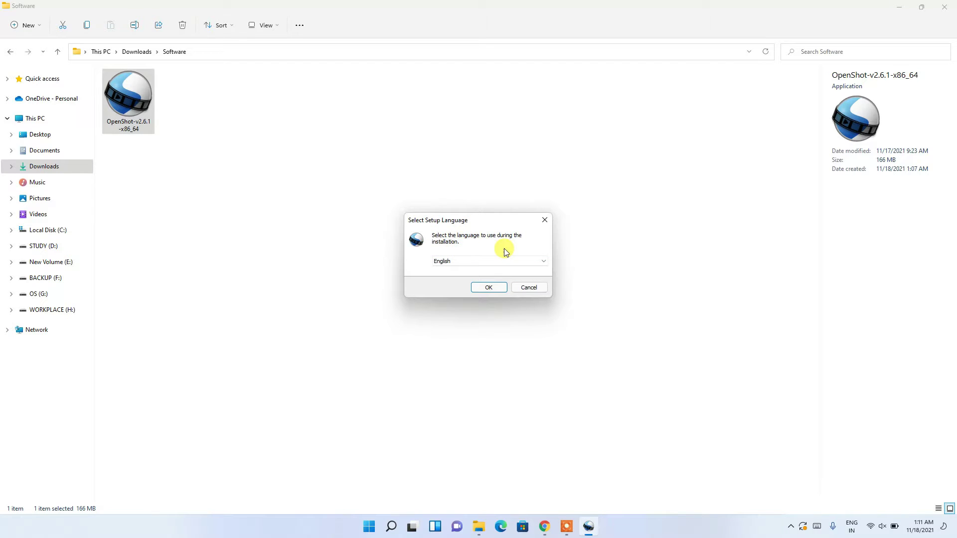
Minimize Explorer and confirm English as the OpenShot setup language.
click(901, 12)
click(900, 9)
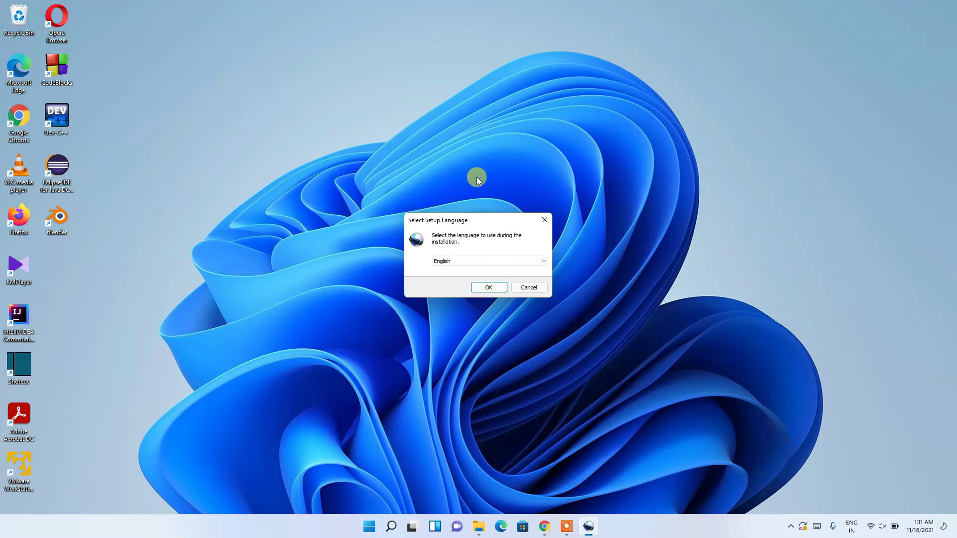
click(476, 262)
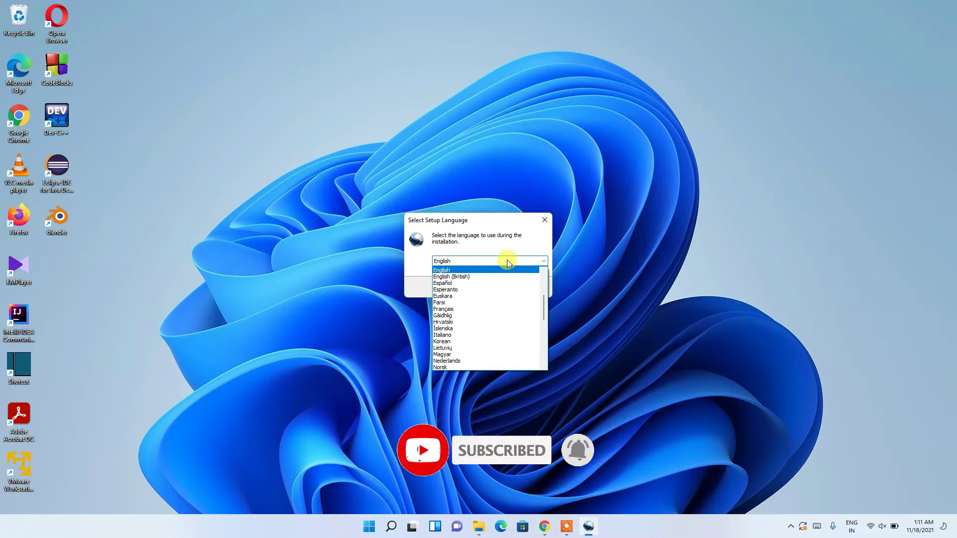
drag(543, 309, 549, 270)
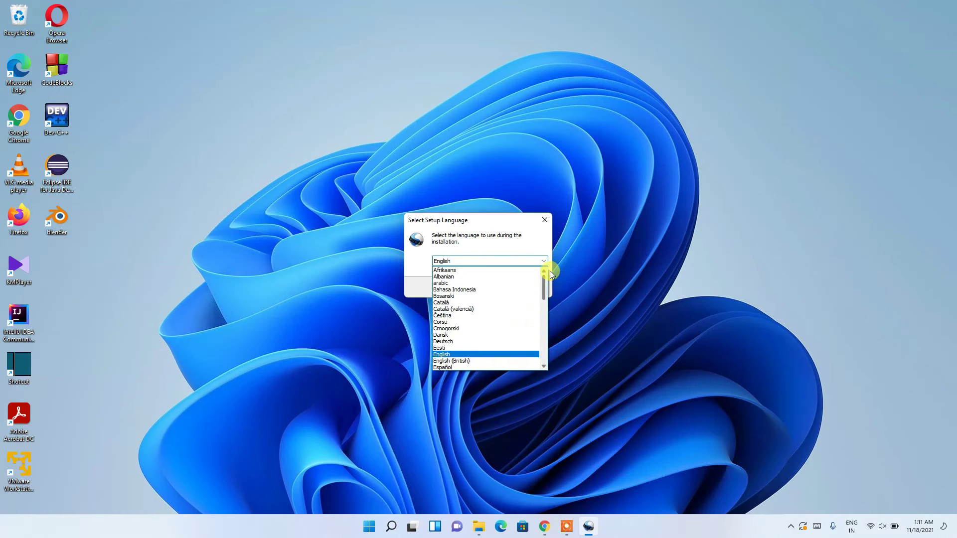
click(530, 236)
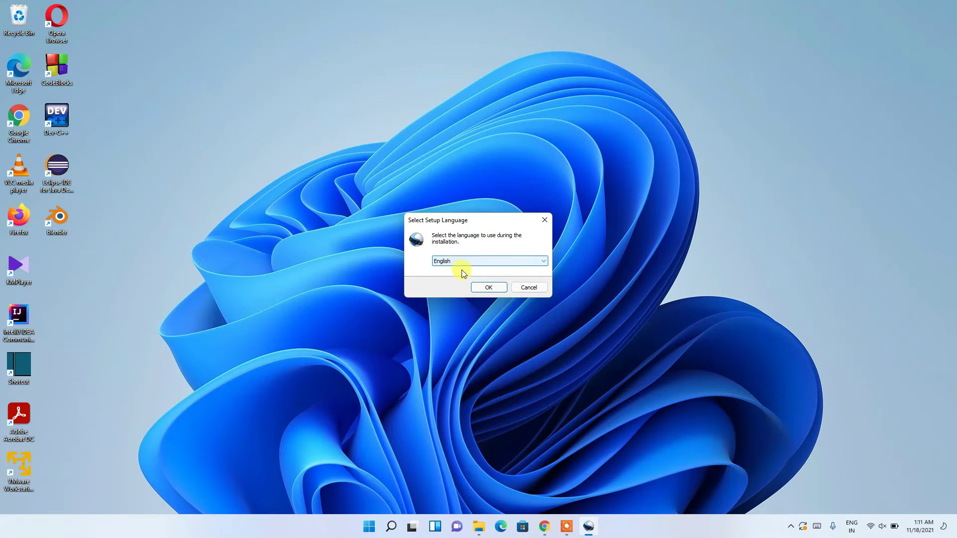
click(485, 288)
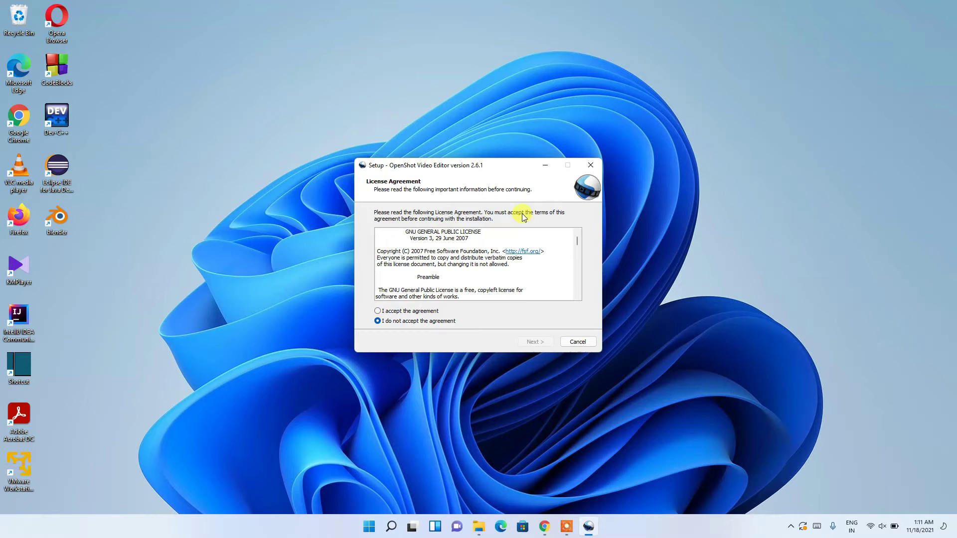
Accept the OpenShot license agreement and move to the destination folder page.
drag(579, 242, 578, 278)
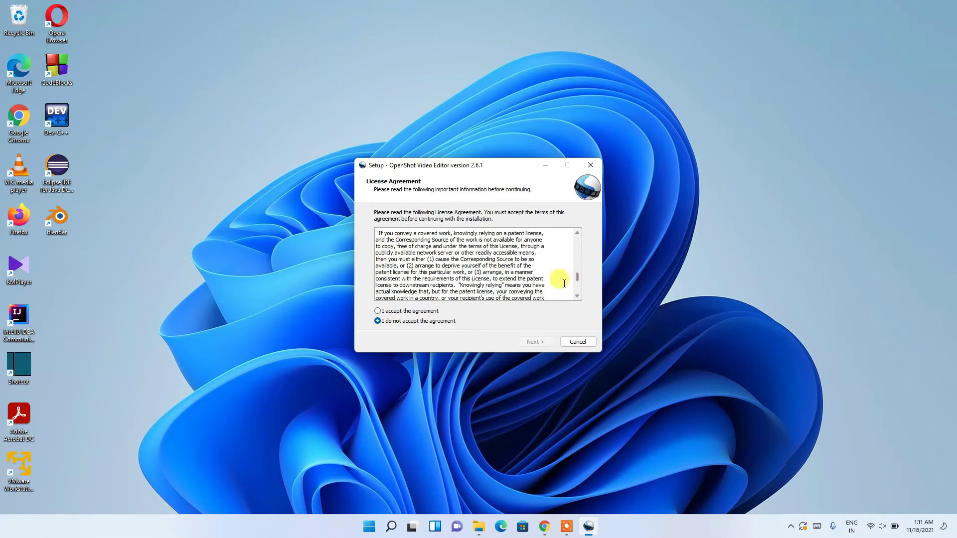
click(400, 311)
click(534, 342)
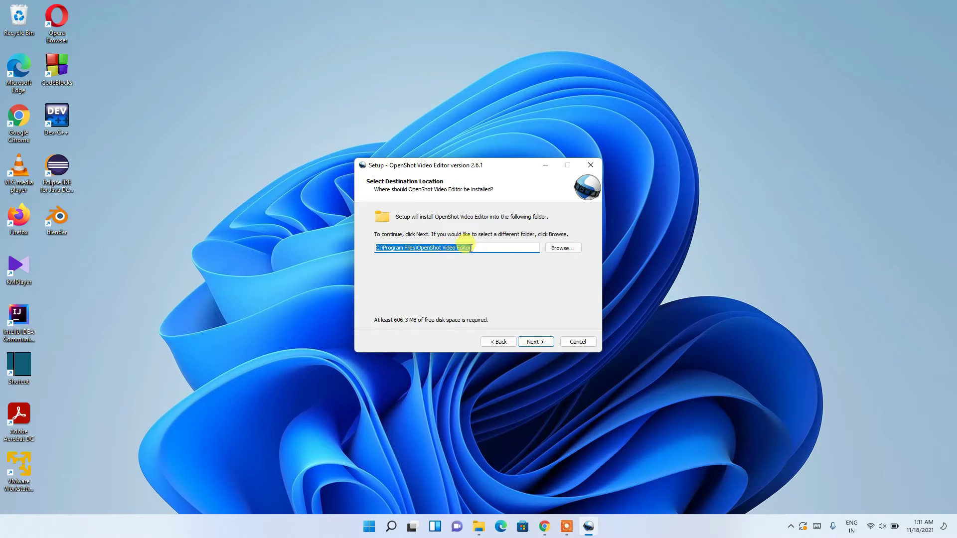
Install into C:\Program Files\OpenShot Video Editor with the default shortcut, .osp and firewall tasks.
drag(470, 248, 413, 248)
click(539, 345)
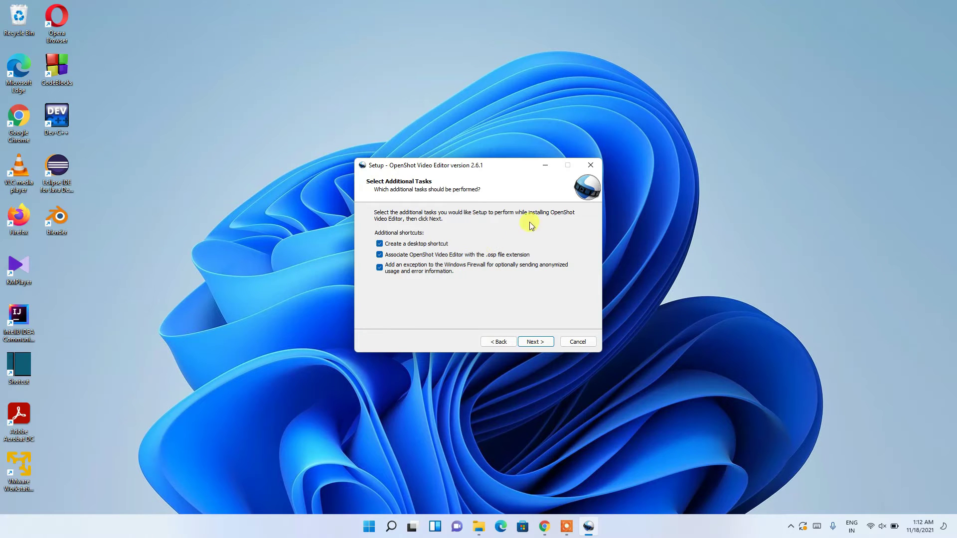
click(545, 340)
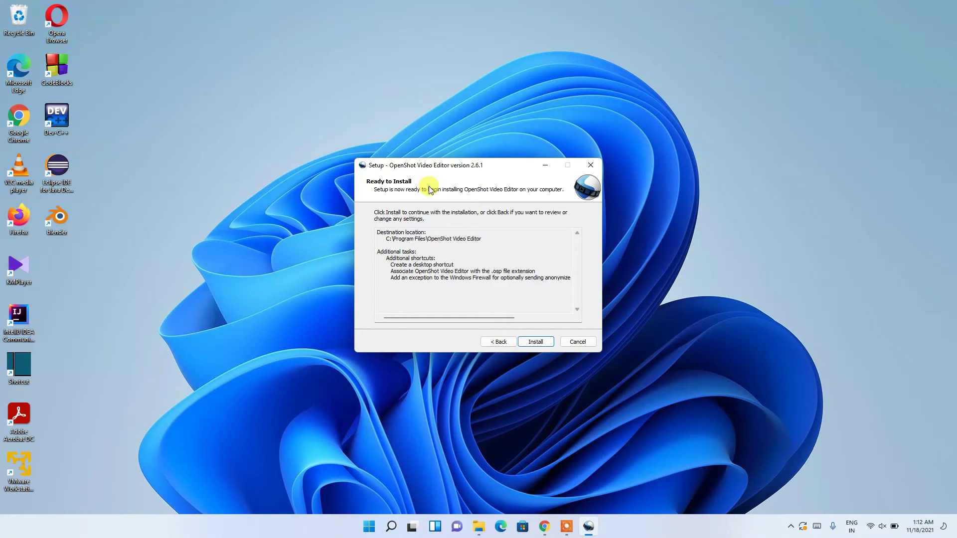
click(541, 341)
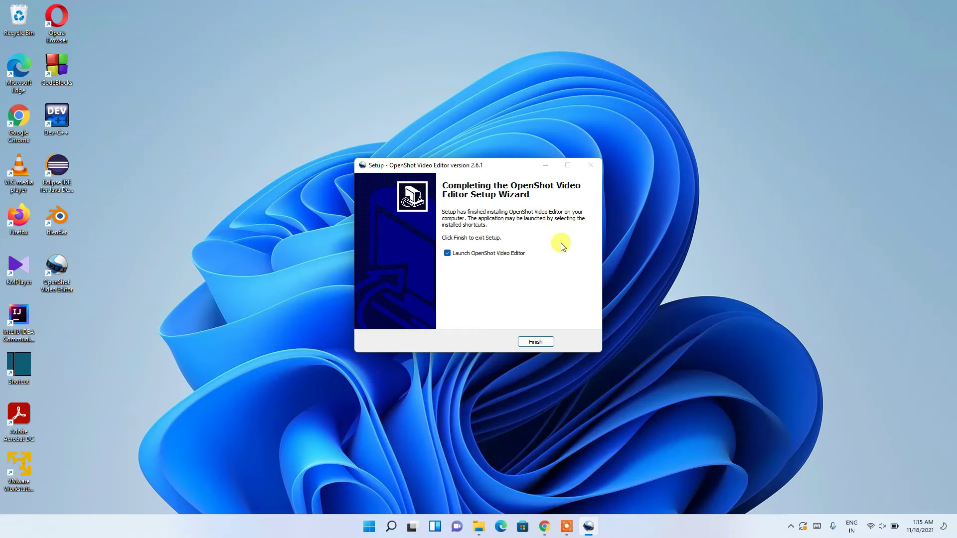
Finish the setup wizard with 'Launch OpenShot Video Editor' unchecked.
click(448, 254)
click(535, 342)
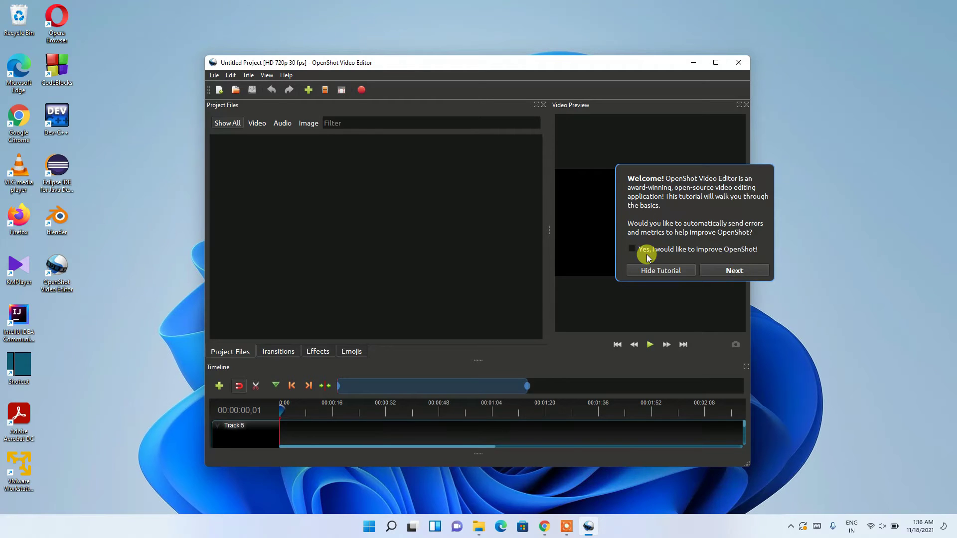
Hide the Welcome tutorial and maximize the OpenShot window.
click(658, 274)
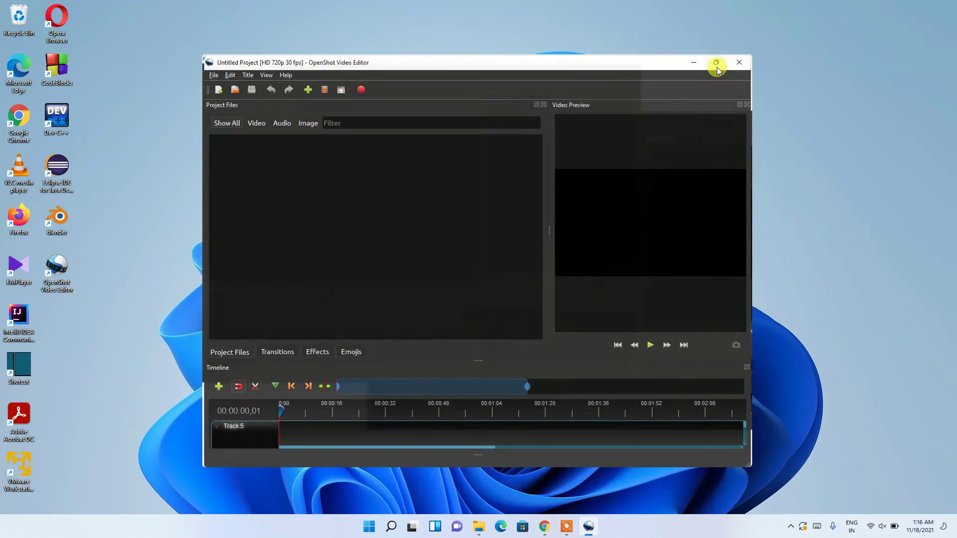
click(716, 67)
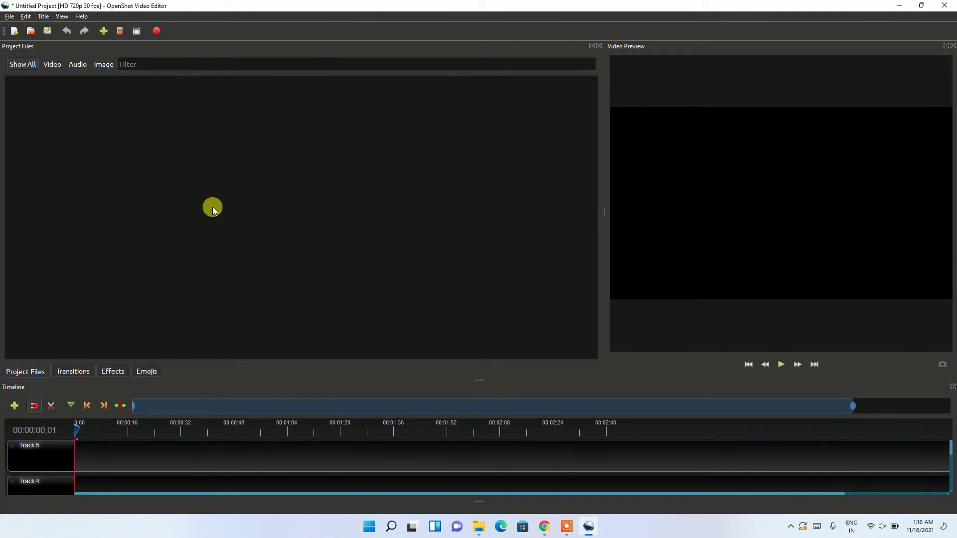
Import VID_20211002_152226 from the Videos folder and select it in Project Files.
click(104, 32)
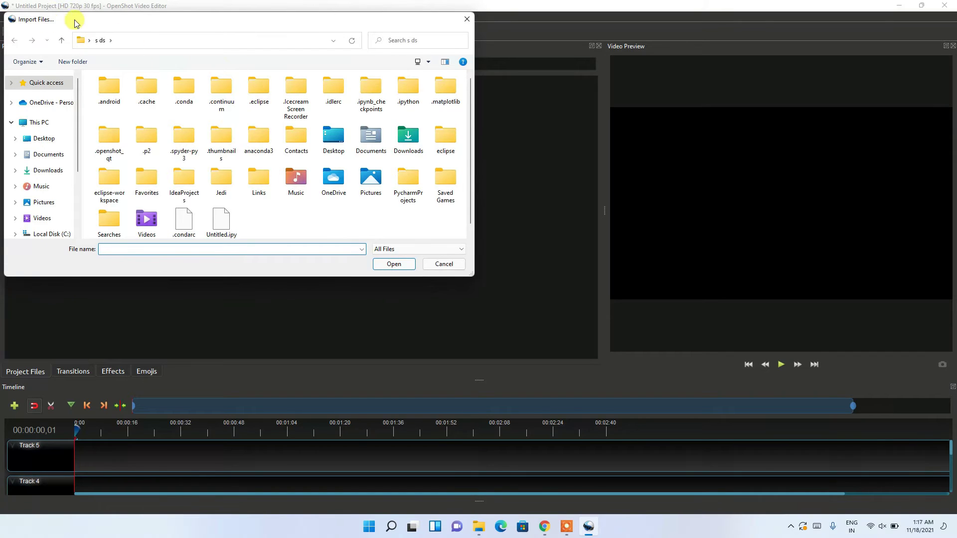
drag(76, 23, 247, 54)
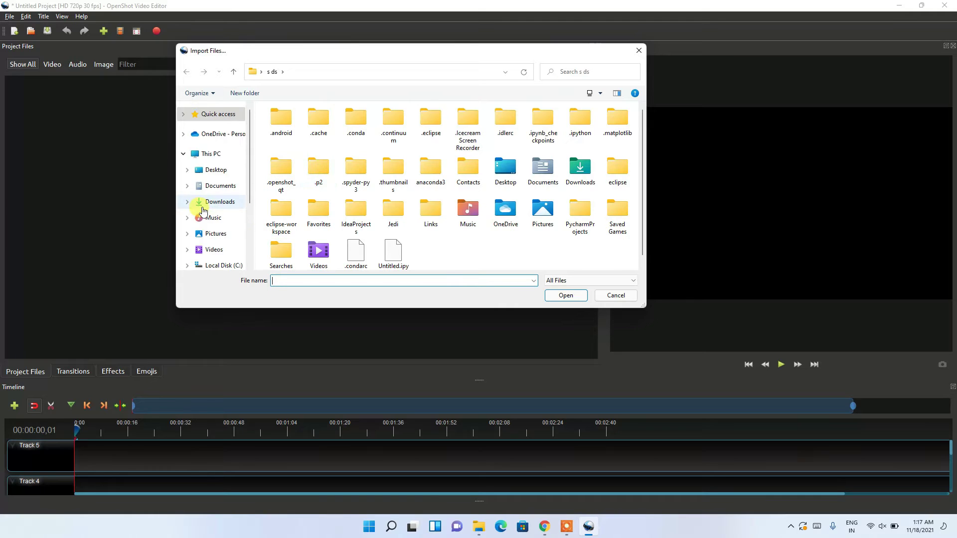
click(219, 252)
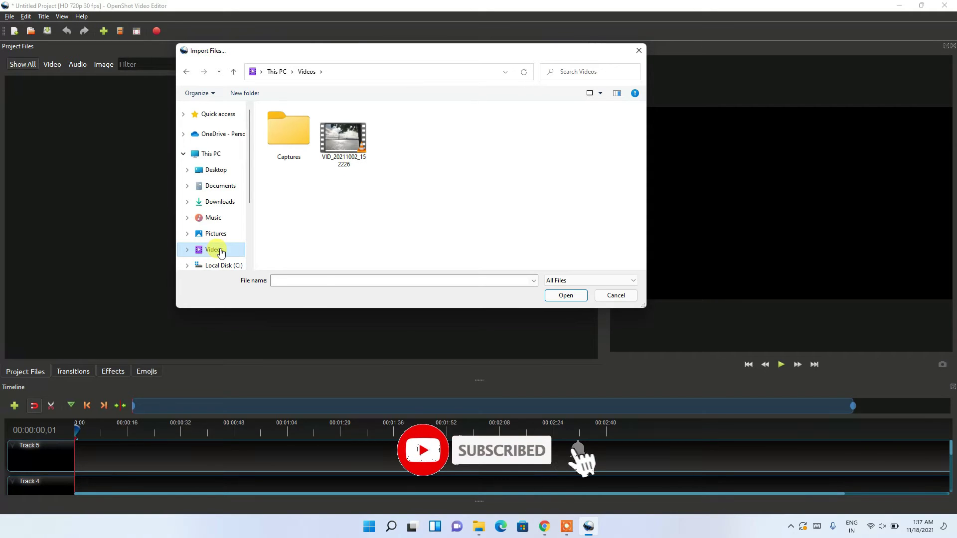
click(348, 152)
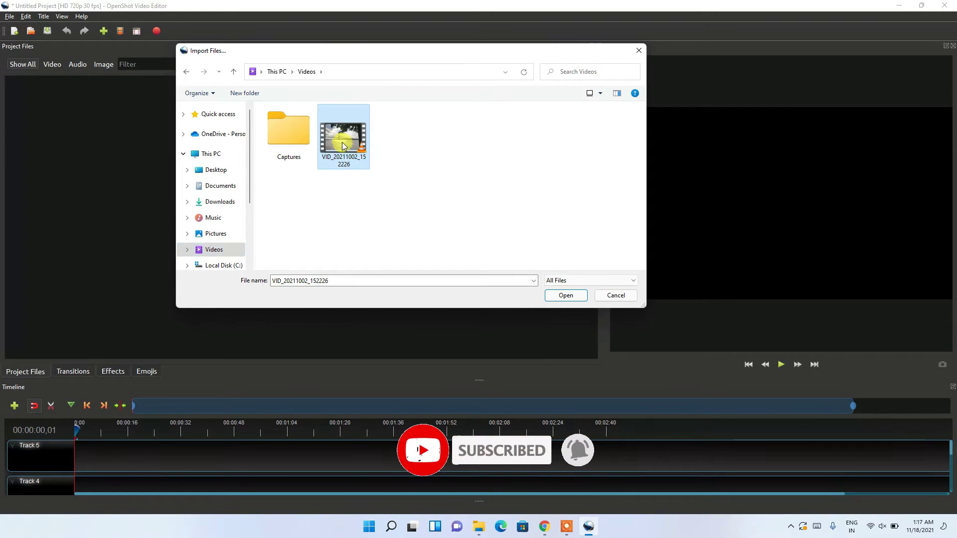
click(563, 295)
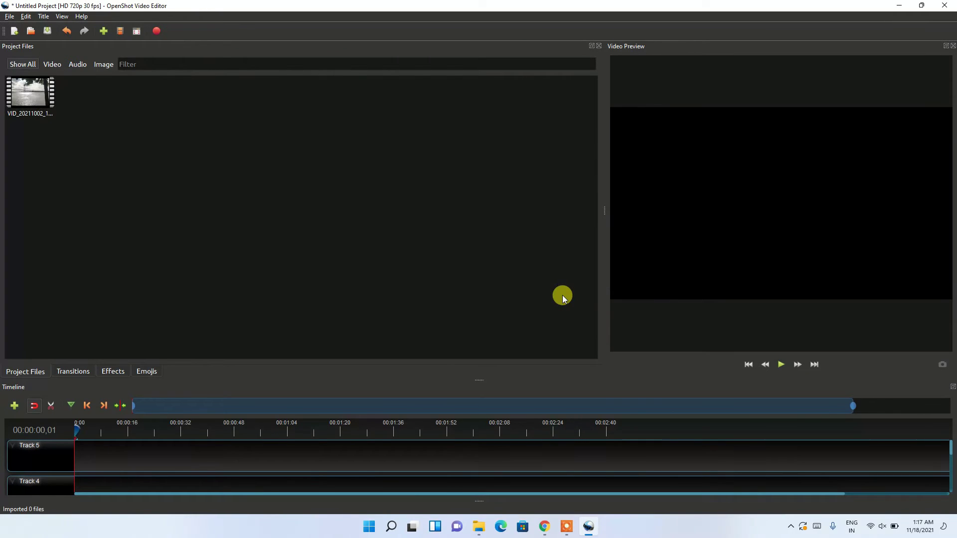
click(28, 99)
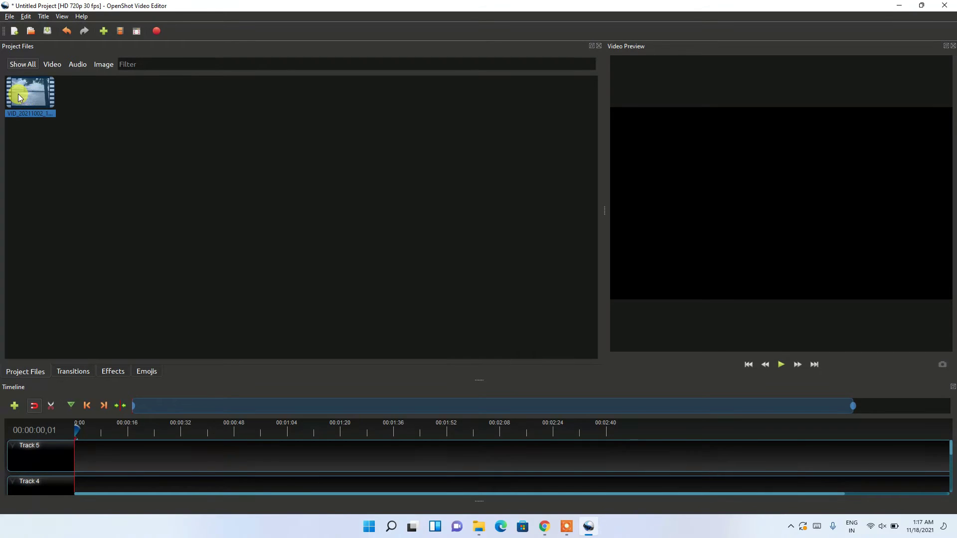
right_click(19, 96)
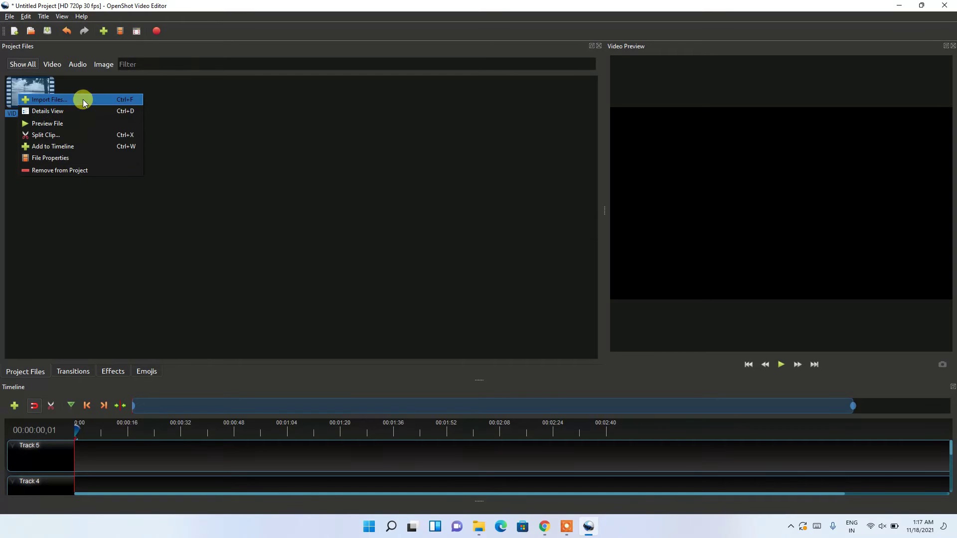
click(57, 123)
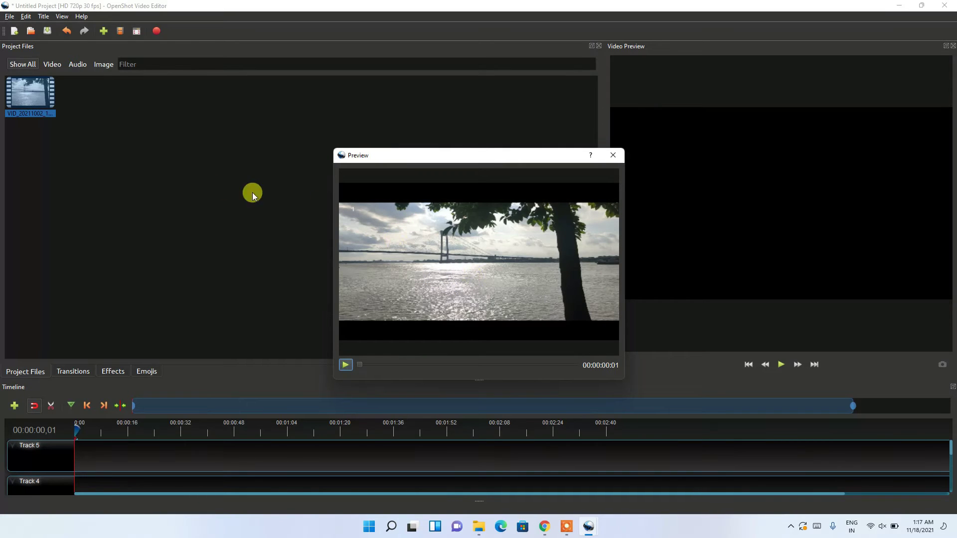
click(345, 365)
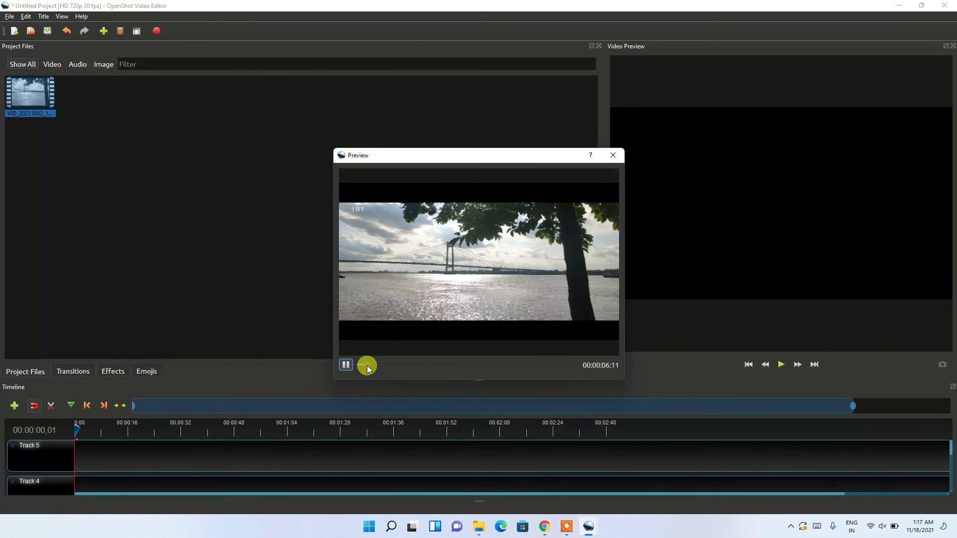
drag(367, 366, 524, 372)
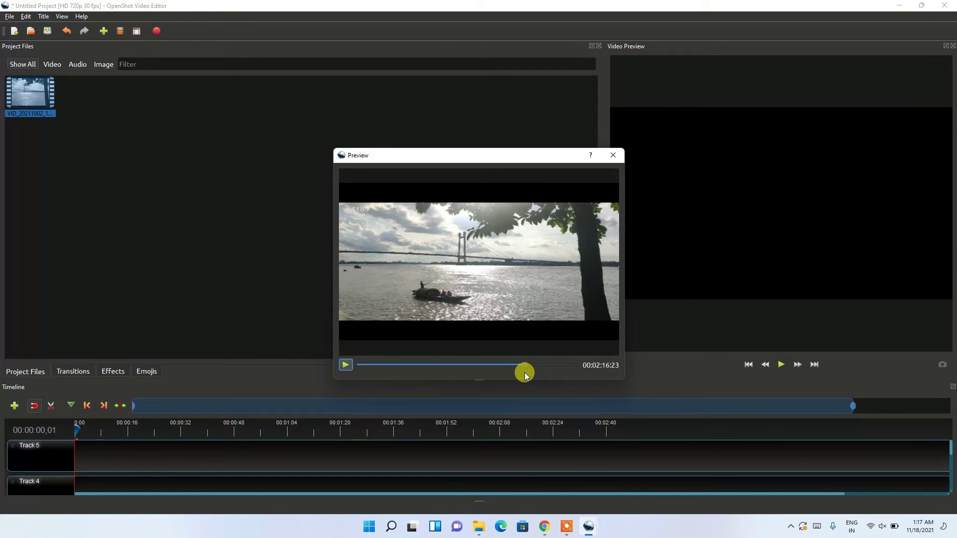
click(604, 158)
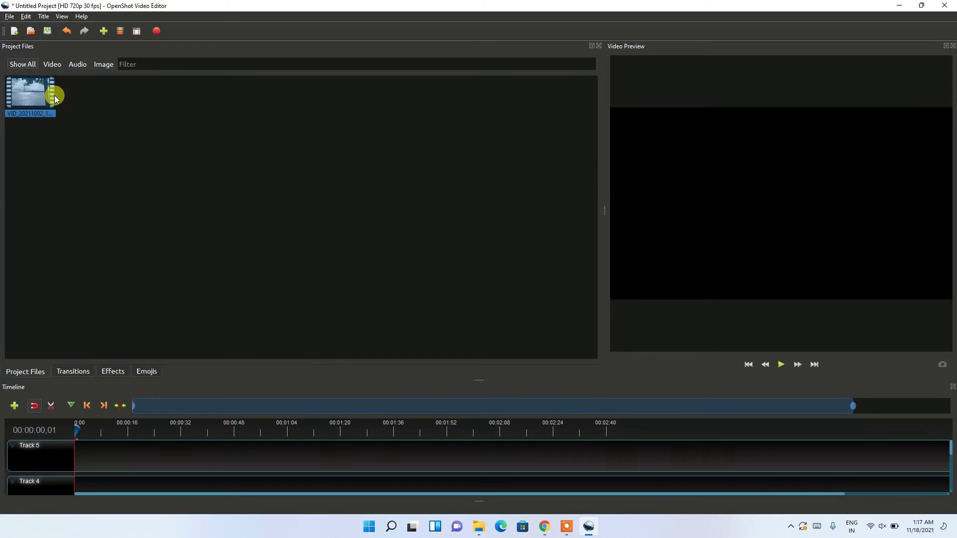
Add VID_20211002_152226.mp4 to the timeline on Track 5 at start time 0.00.
right_click(24, 88)
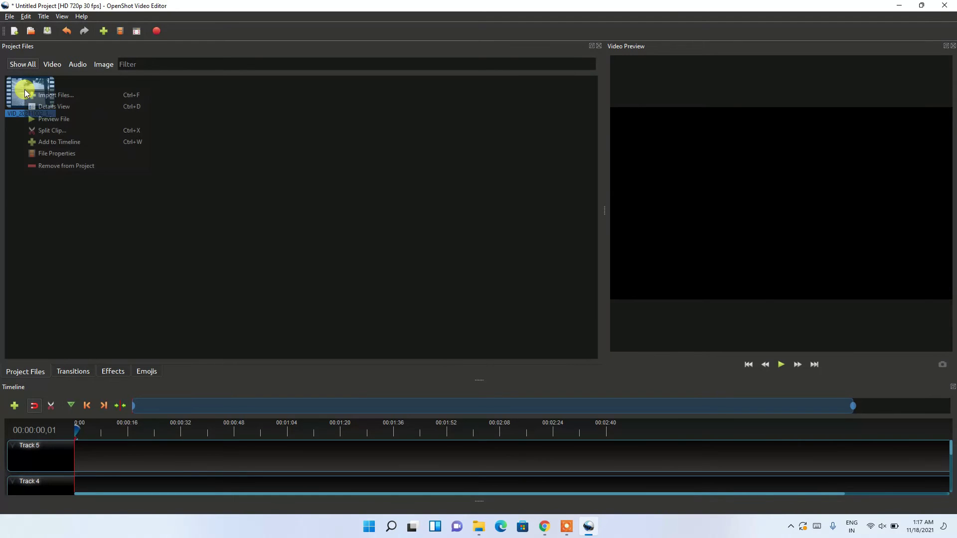
click(65, 144)
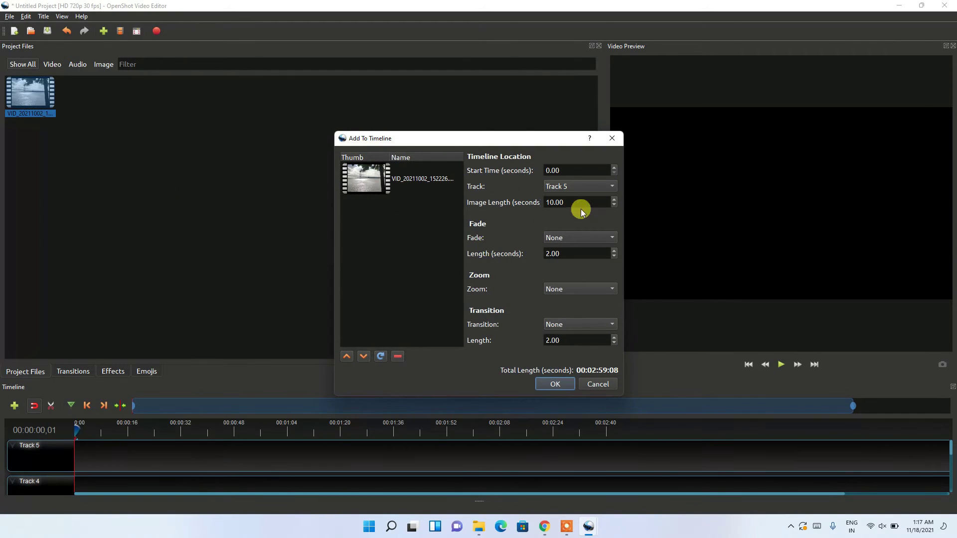
click(558, 385)
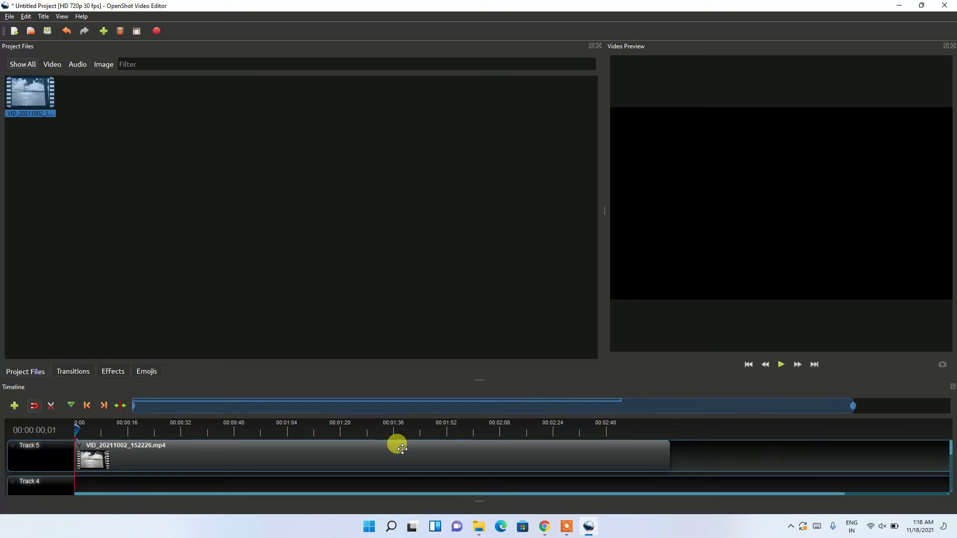
Drag the timeline splitter up to show all tracks, then shift the river clip to Track 3 and back to Track 5.
drag(481, 380, 483, 260)
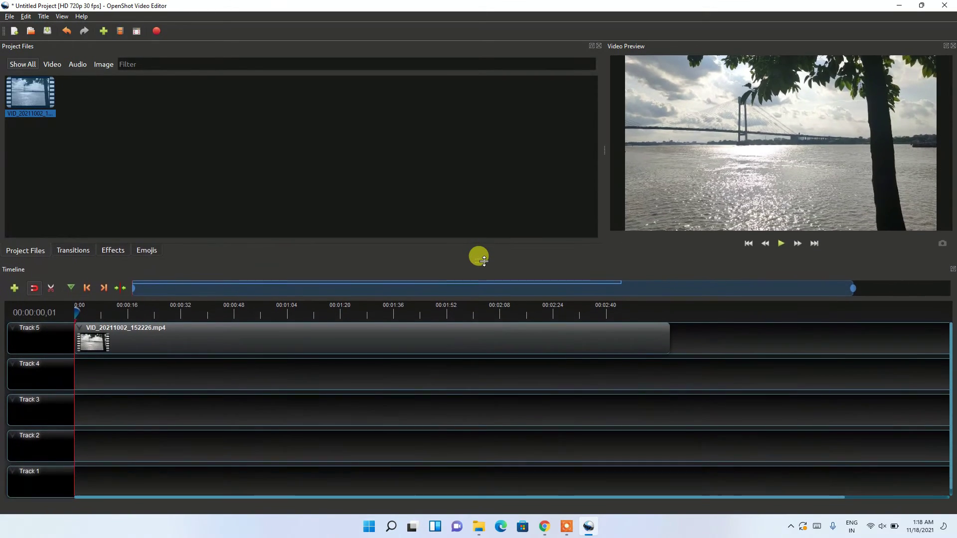
click(181, 325)
drag(191, 343, 158, 342)
click(174, 376)
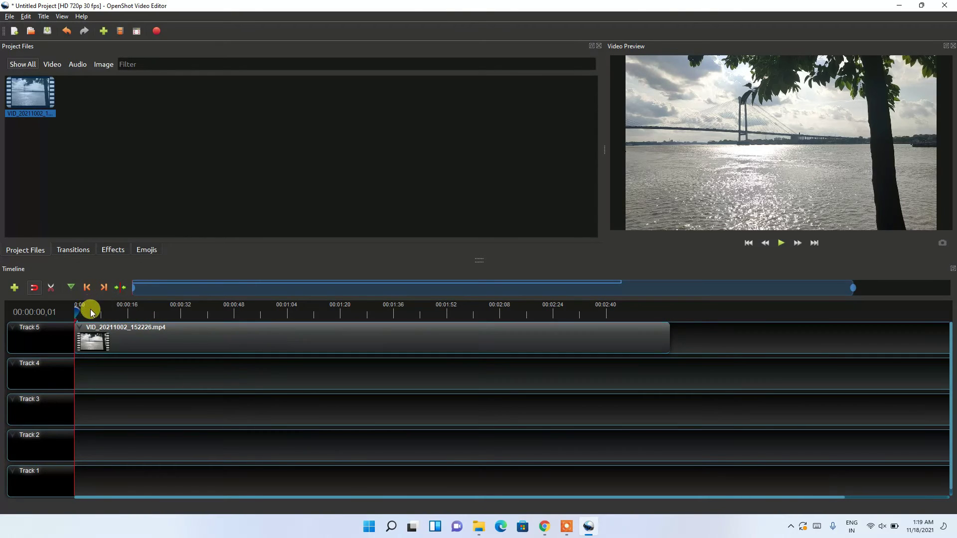
With the Razor tool, split the Track 5 clip near 00:01:09 and again near 00:00:49.
drag(78, 312, 257, 312)
click(51, 288)
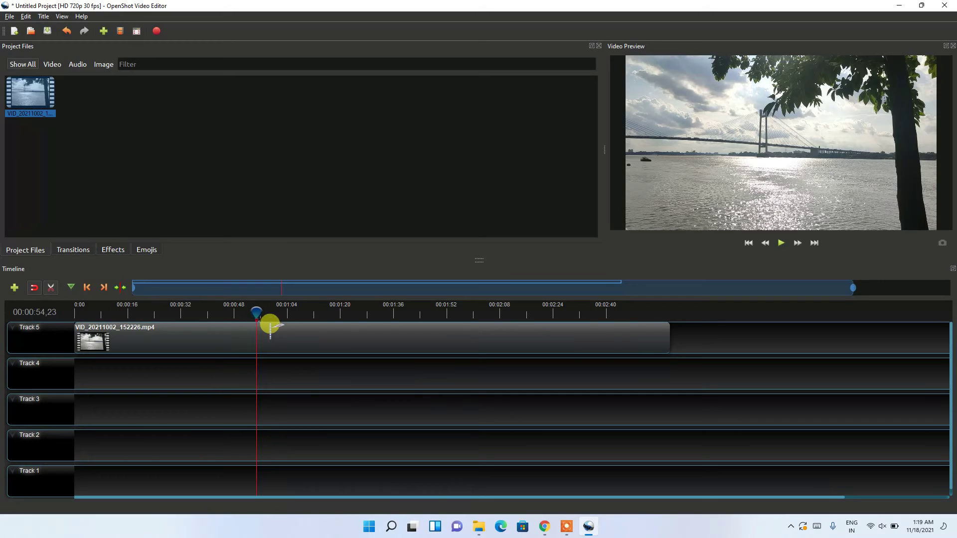
click(322, 329)
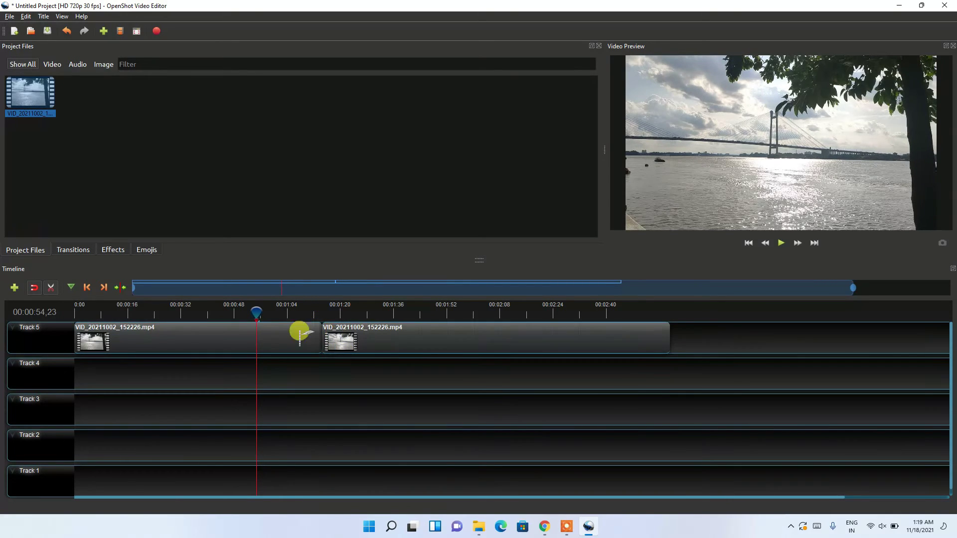
drag(255, 312, 222, 308)
click(253, 328)
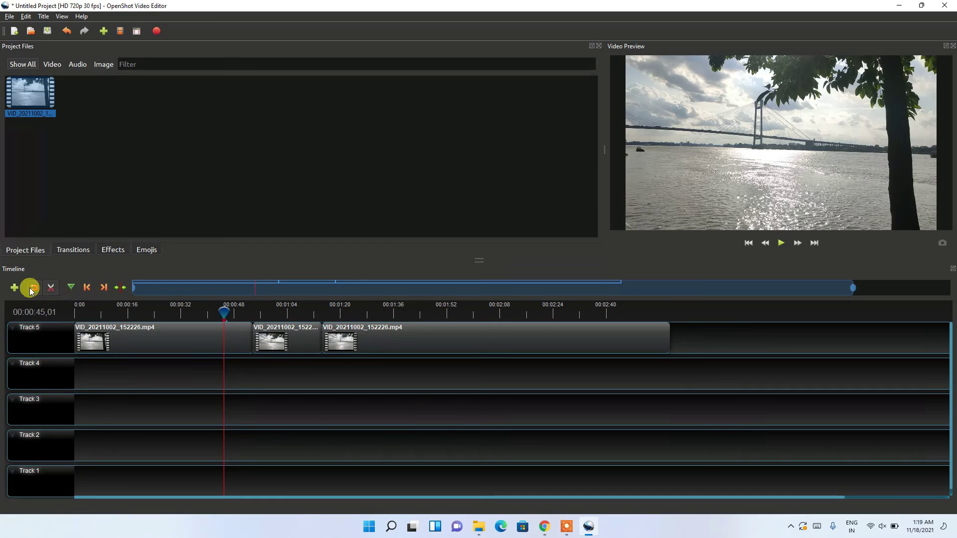
Turn off the Razor and delete the middle clip on Track 5.
click(53, 290)
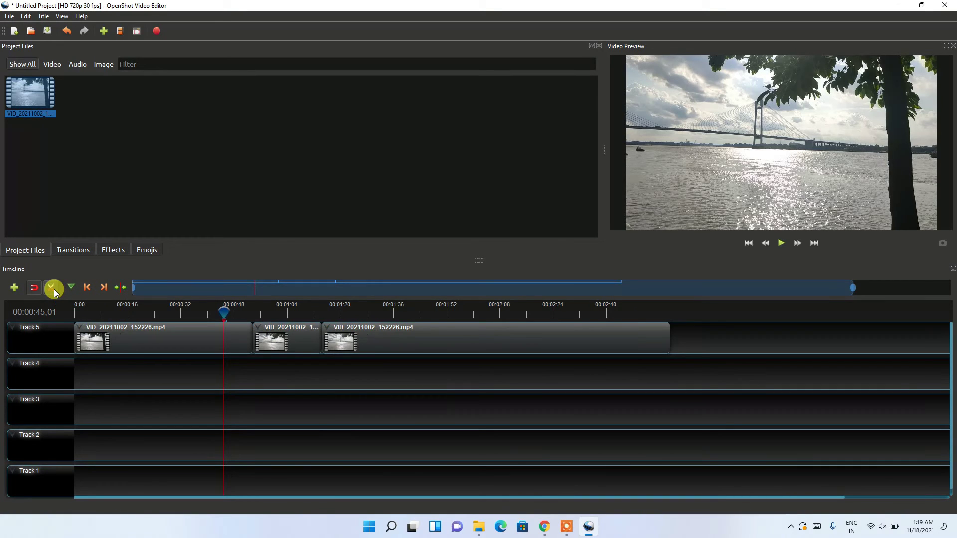
click(296, 339)
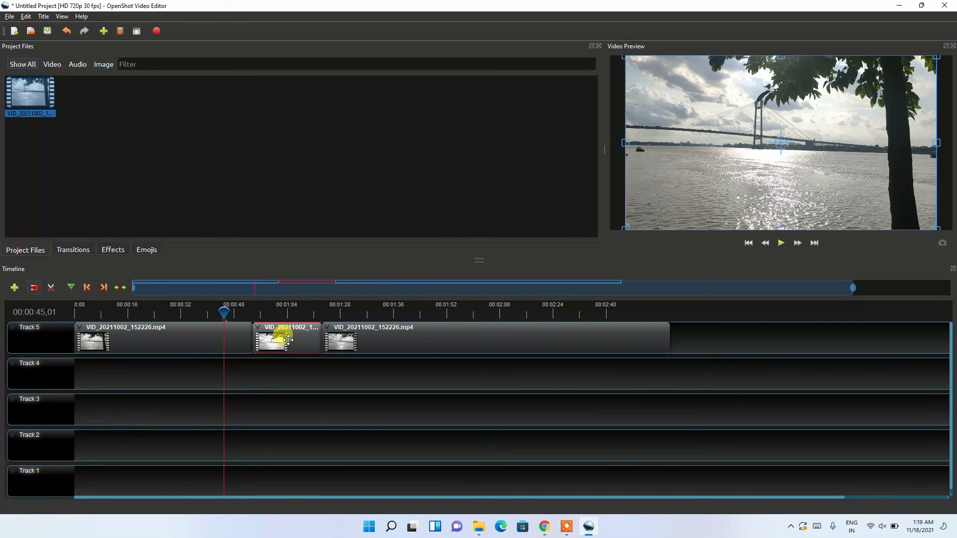
key(Delete)
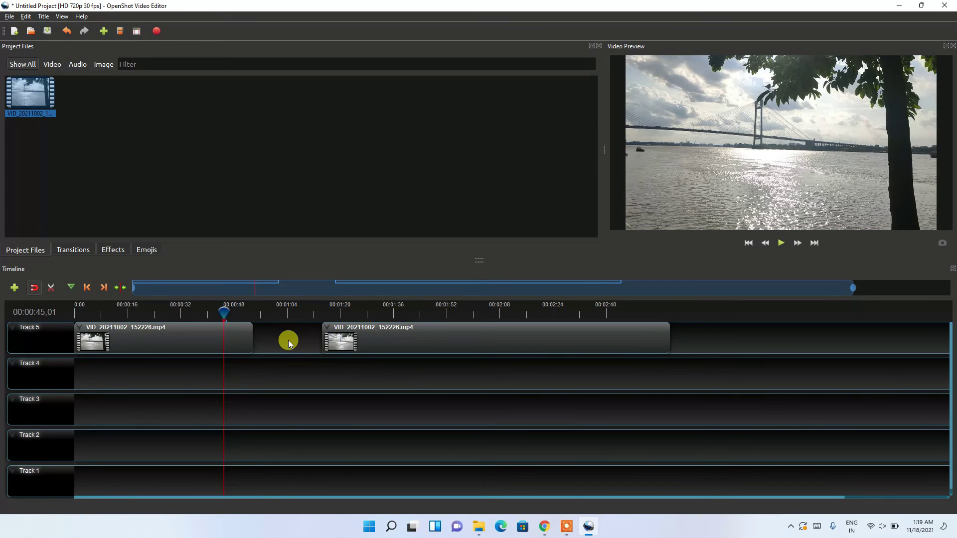
Slide the last clip left so it butts against the first, then park the playhead at 00:01:21,19.
drag(372, 333, 306, 330)
click(238, 333)
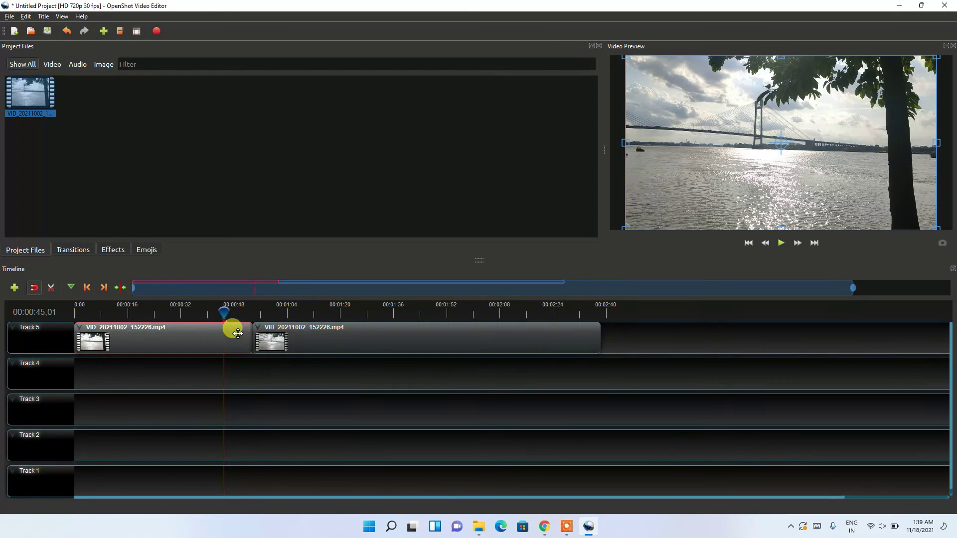
click(281, 332)
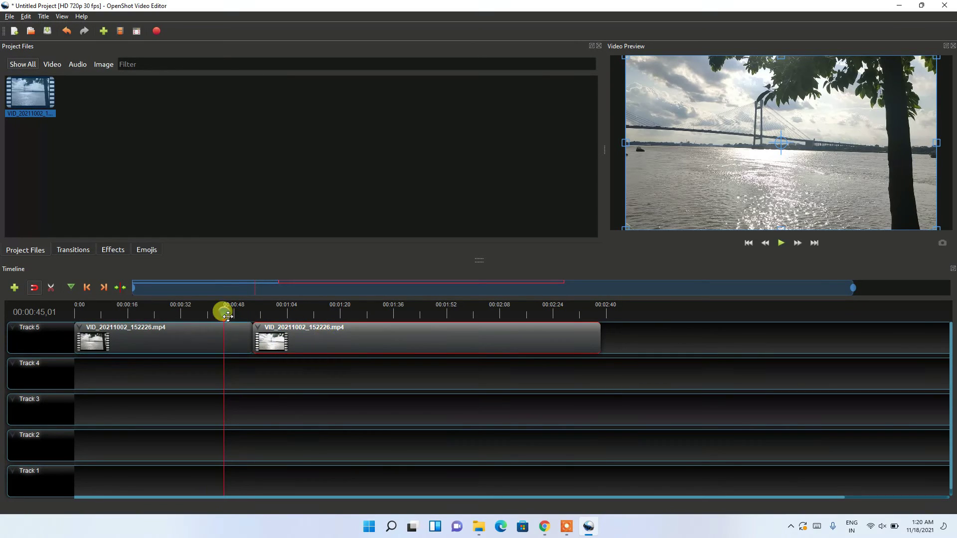
click(344, 312)
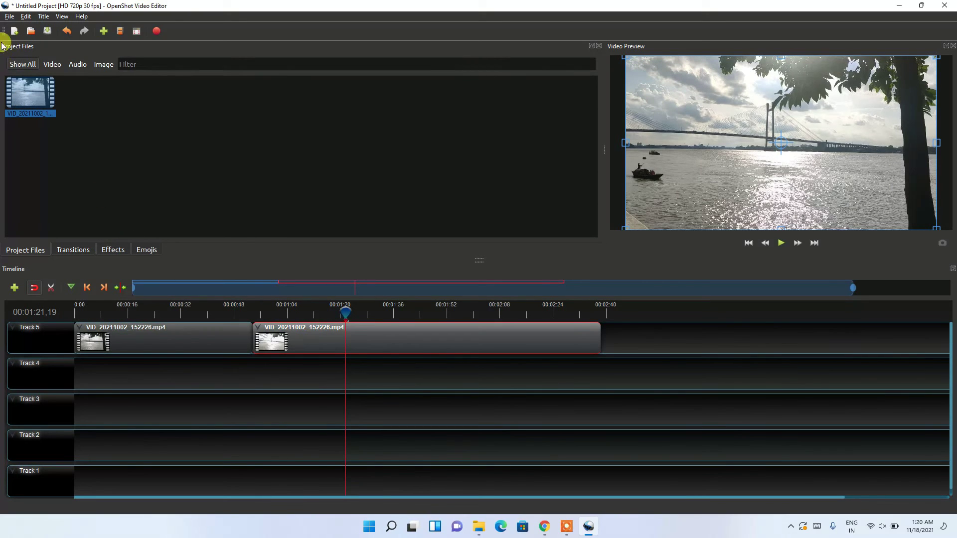
Open the Export Video dialog via File > Export Project > Export Video.
click(9, 18)
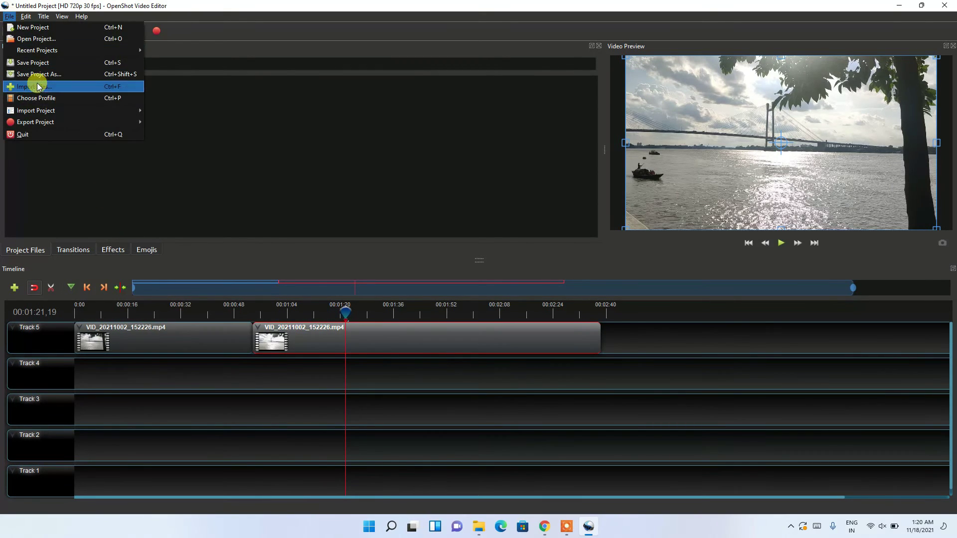
mouse_move(41, 123)
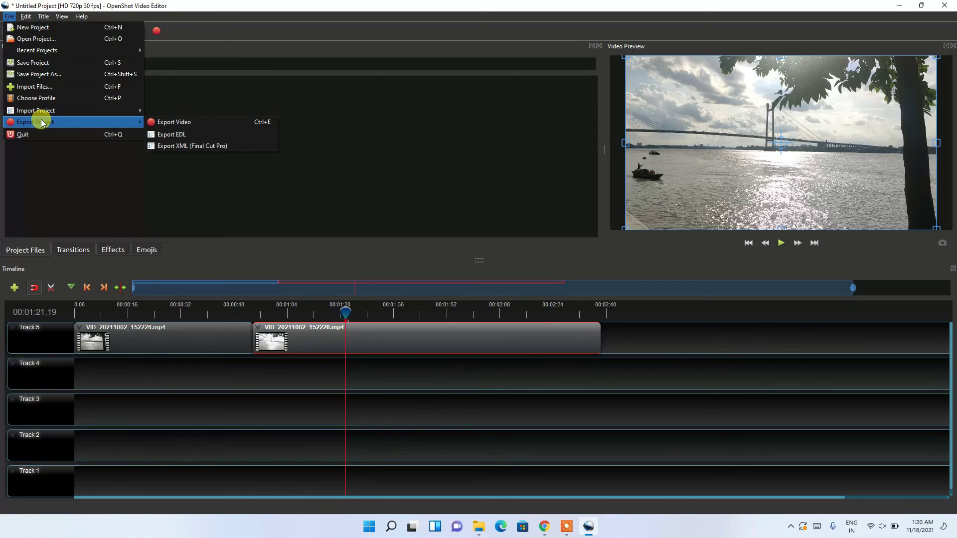
click(203, 127)
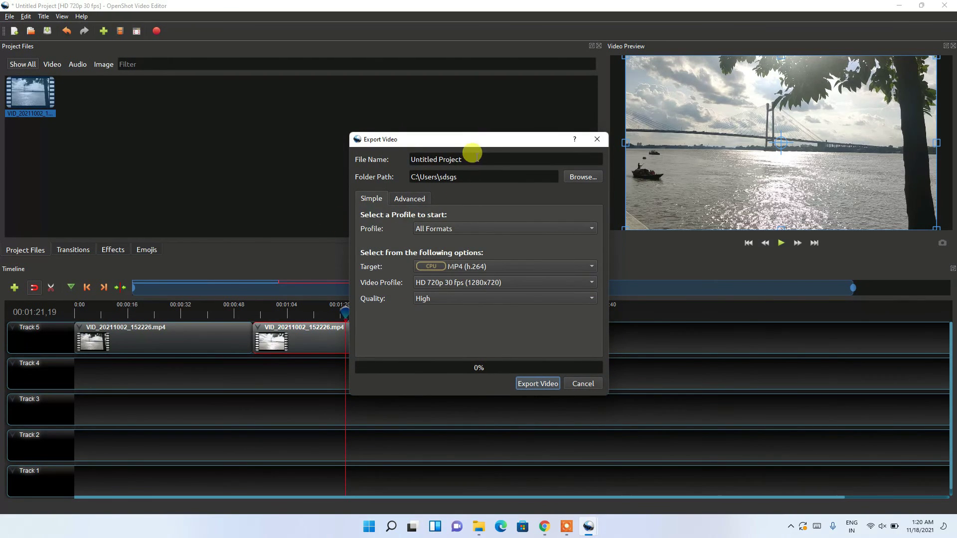
drag(472, 159, 387, 158)
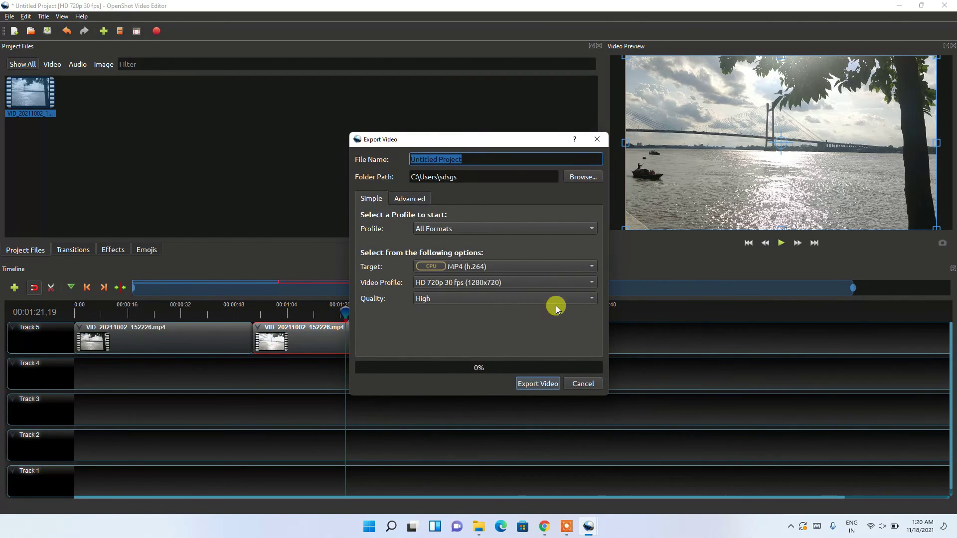
click(526, 283)
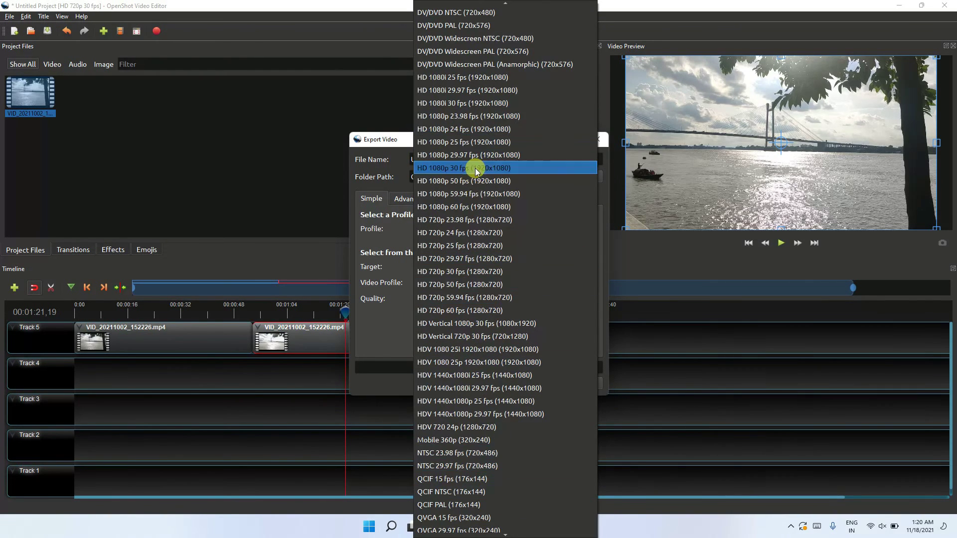
scroll(476, 199, down, 2)
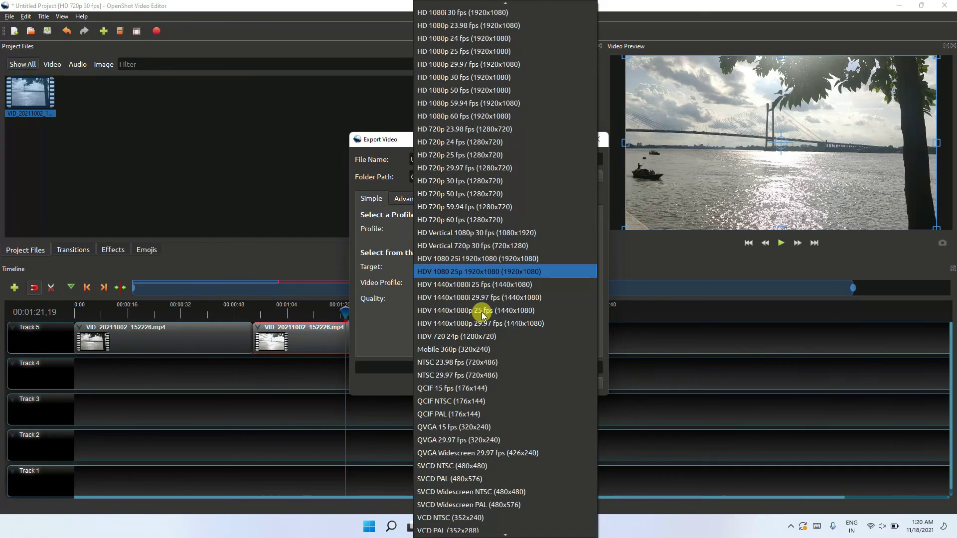
click(392, 364)
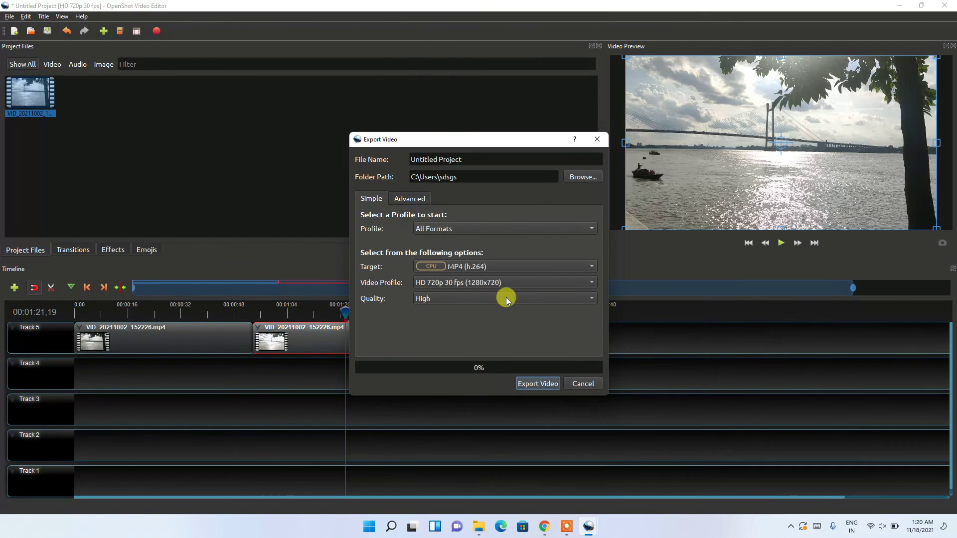
click(480, 301)
click(432, 338)
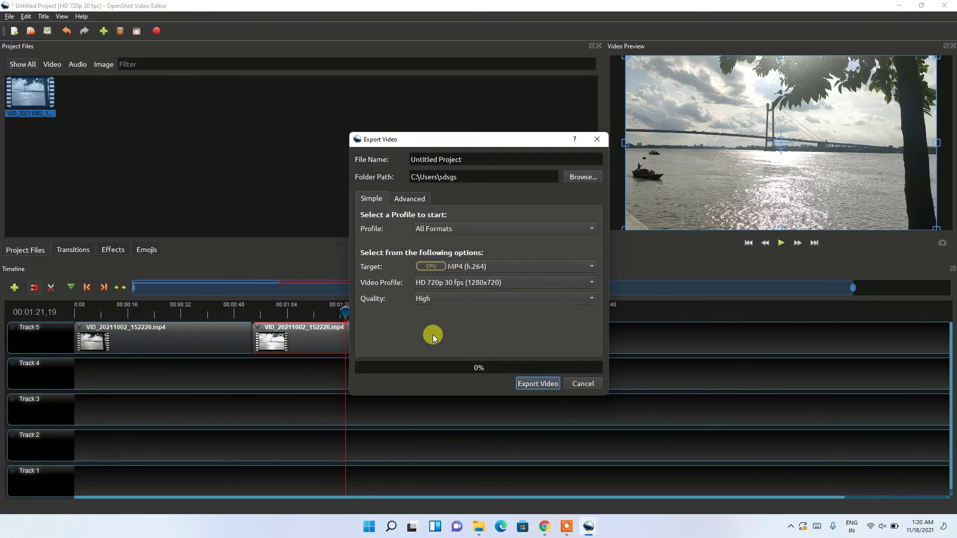